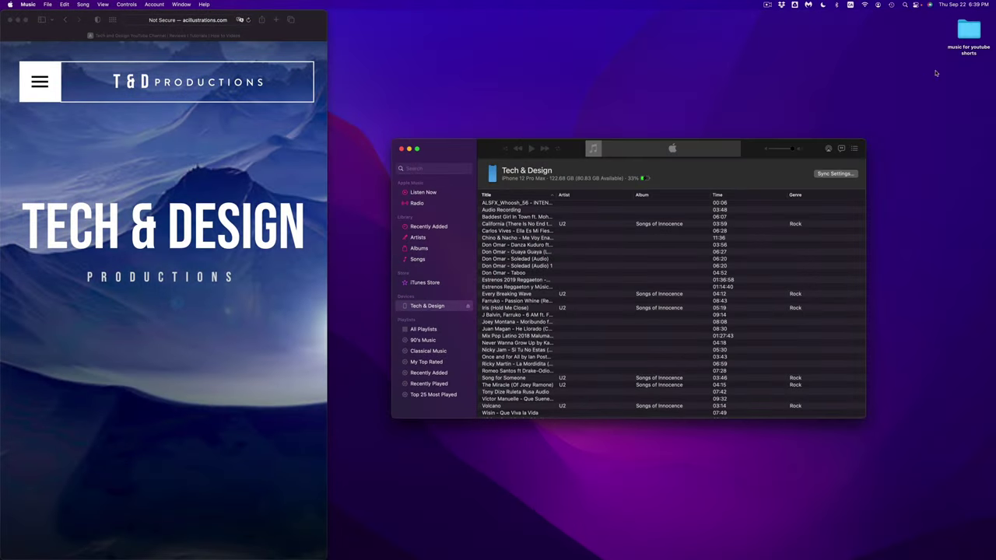
# Open the "music for youtube shorts" folder from the desktop and move its window clear of the Music window
pyautogui.moveTo(965, 32); pyautogui.dragTo(781, 65)
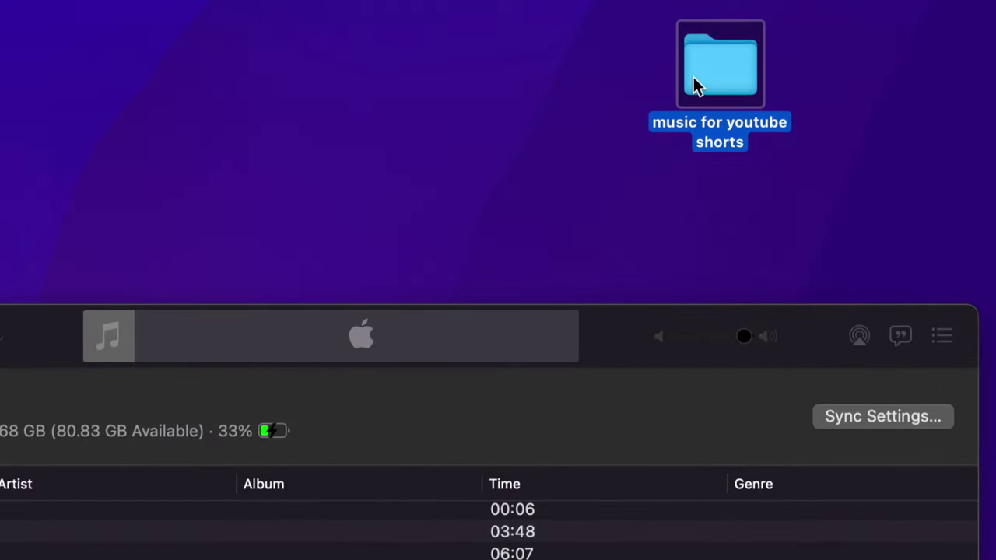
pyautogui.doubleClick(694, 78)
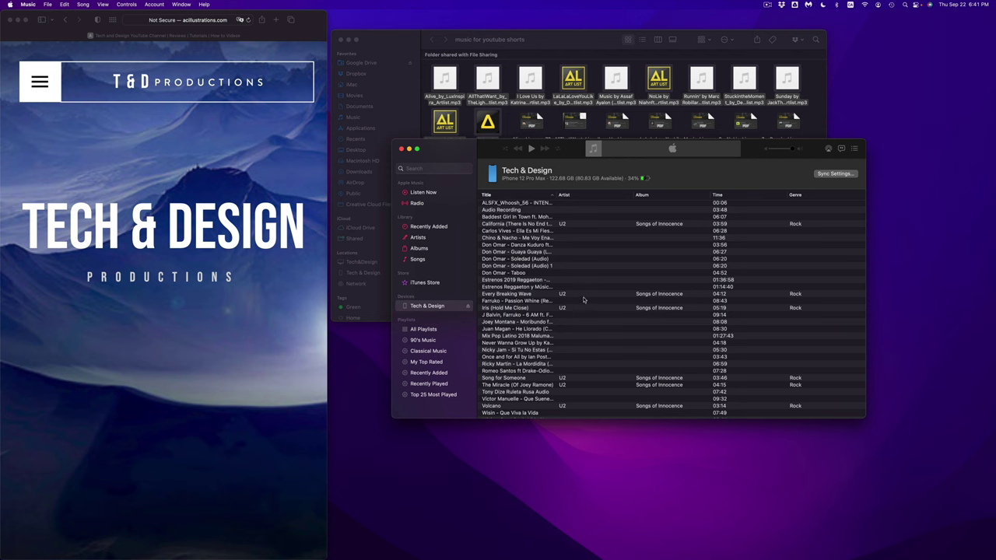
pyautogui.click(576, 44)
pyautogui.moveTo(549, 39); pyautogui.dragTo(684, 19)
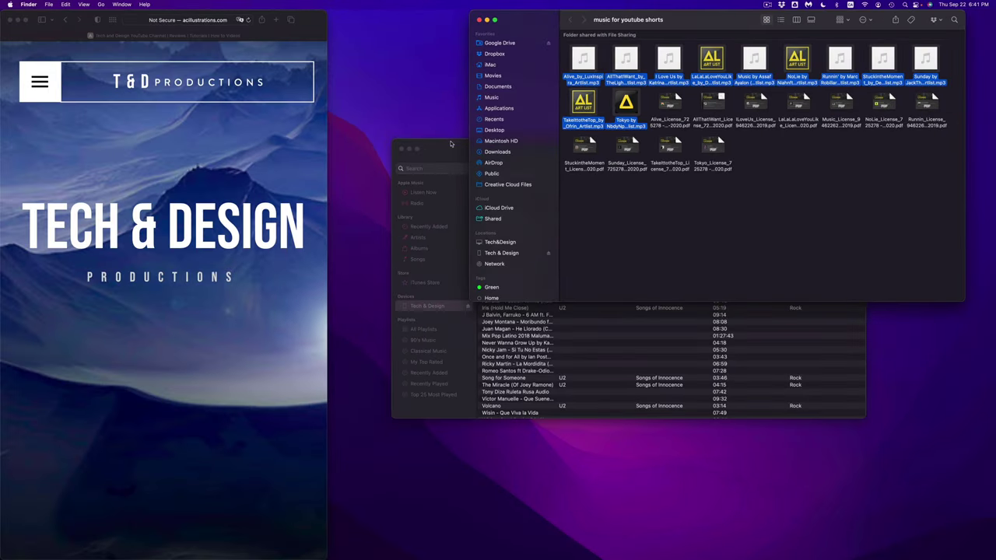
# Show the Recently Added section of the Music library and move the window so the MP3 files stay visible
pyautogui.click(449, 144)
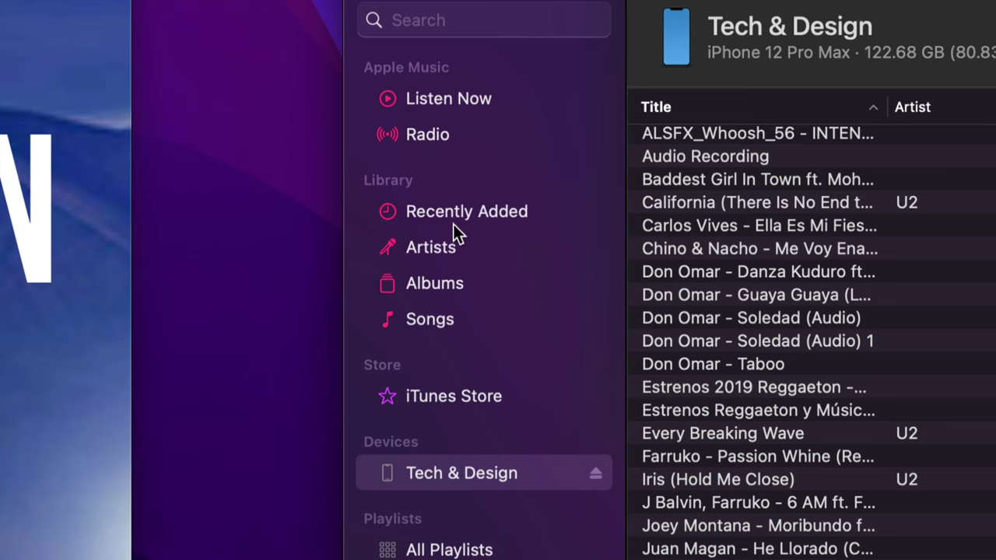
pyautogui.click(474, 214)
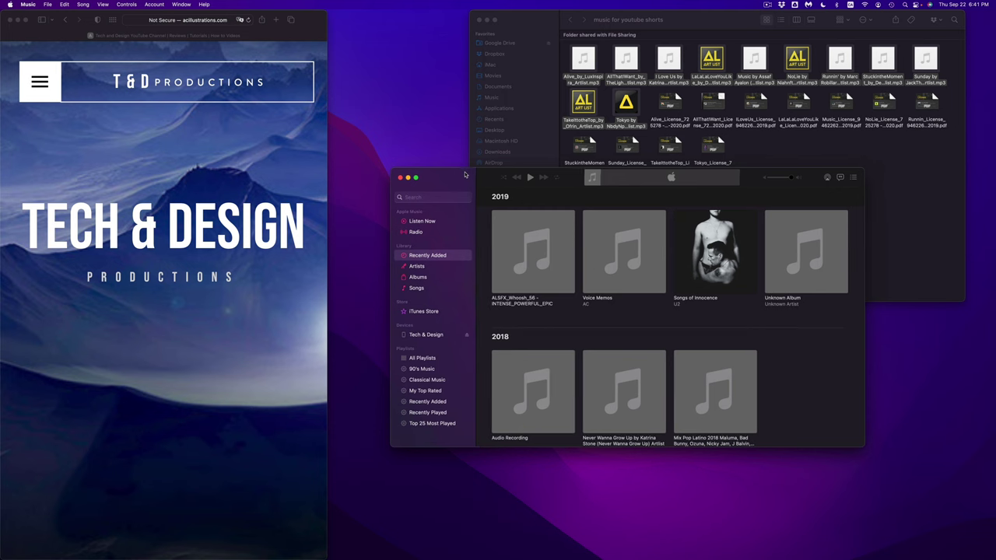
pyautogui.moveTo(465, 174); pyautogui.dragTo(448, 197)
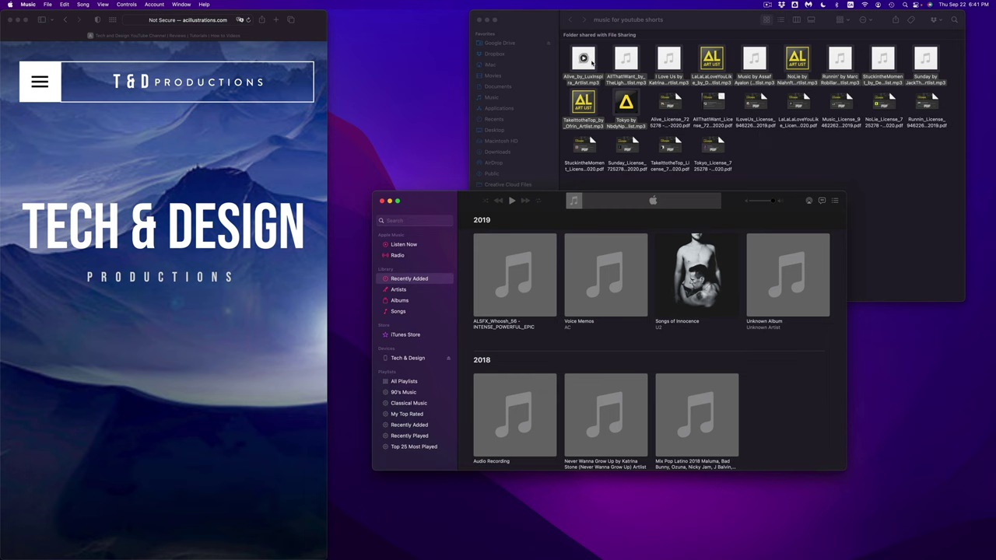
# Add all eleven MP3 files from the "music for youtube shorts" folder to the Recently Added section of the Music library
pyautogui.click(592, 64)
pyautogui.keyDown('shift'); pyautogui.click(625, 104); pyautogui.keyUp('shift')
pyautogui.moveTo(593, 68); pyautogui.dragTo(413, 281)
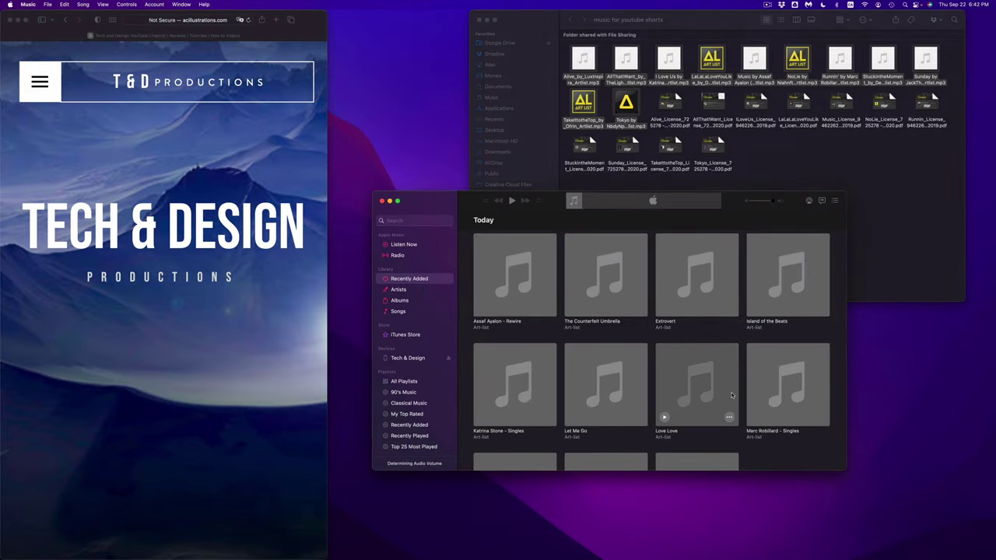
# Delete the album Songs of Innocence from the music library and move its files to the Trash
pyautogui.scroll(-8, 731, 396)
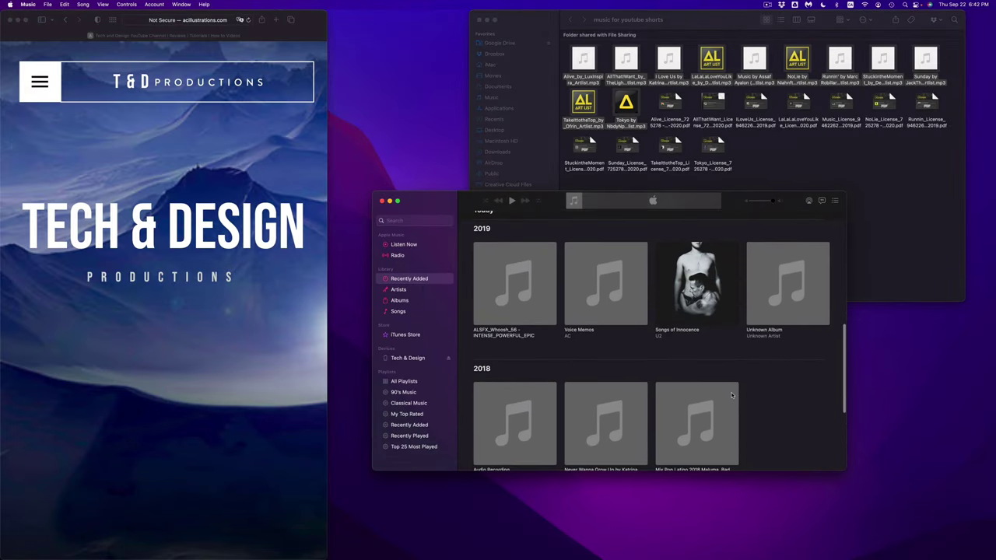
pyautogui.scroll(10, 731, 395)
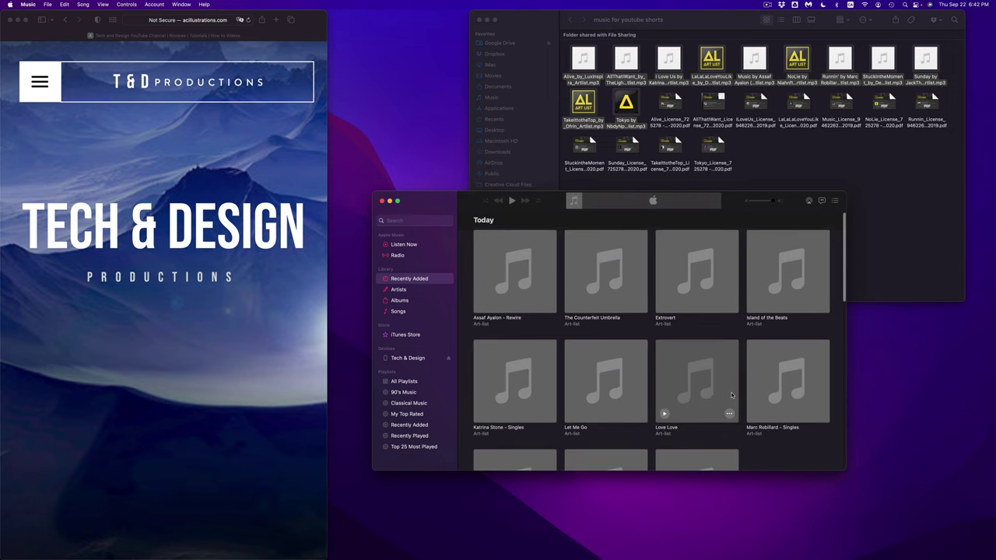
pyautogui.scroll(-5, 731, 395)
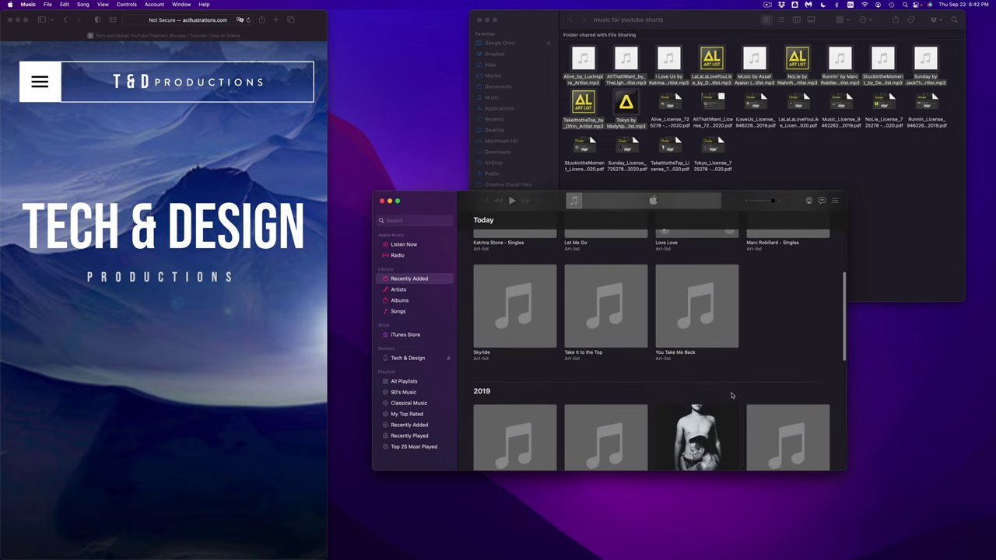
pyautogui.scroll(-5, 732, 395)
pyautogui.click(696, 325)
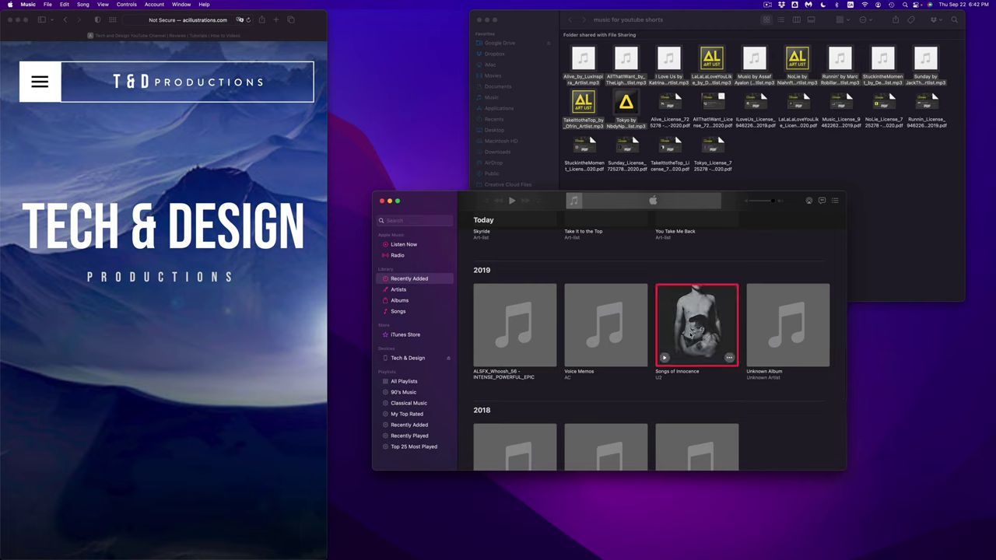
pyautogui.press('BackSpace')
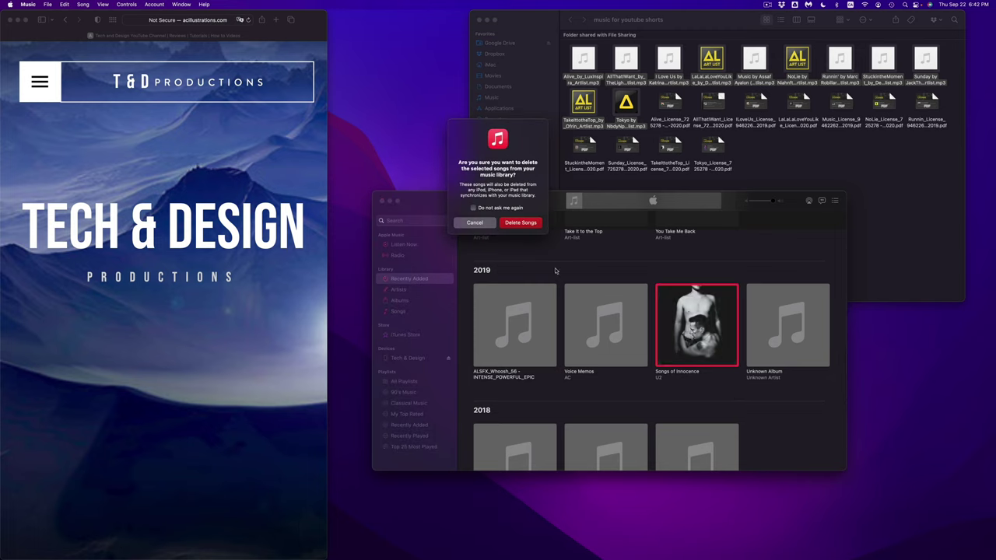
pyautogui.click(521, 223)
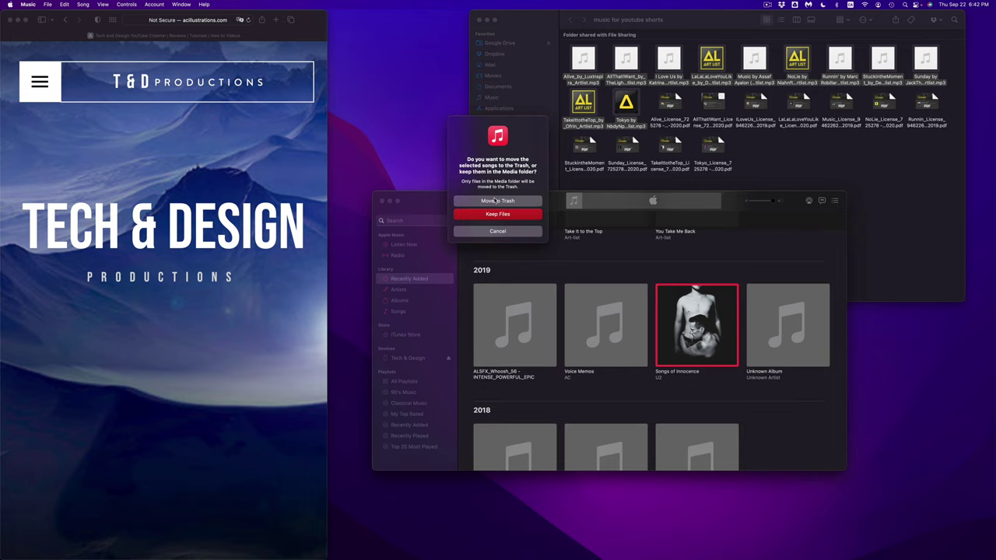
pyautogui.click(487, 200)
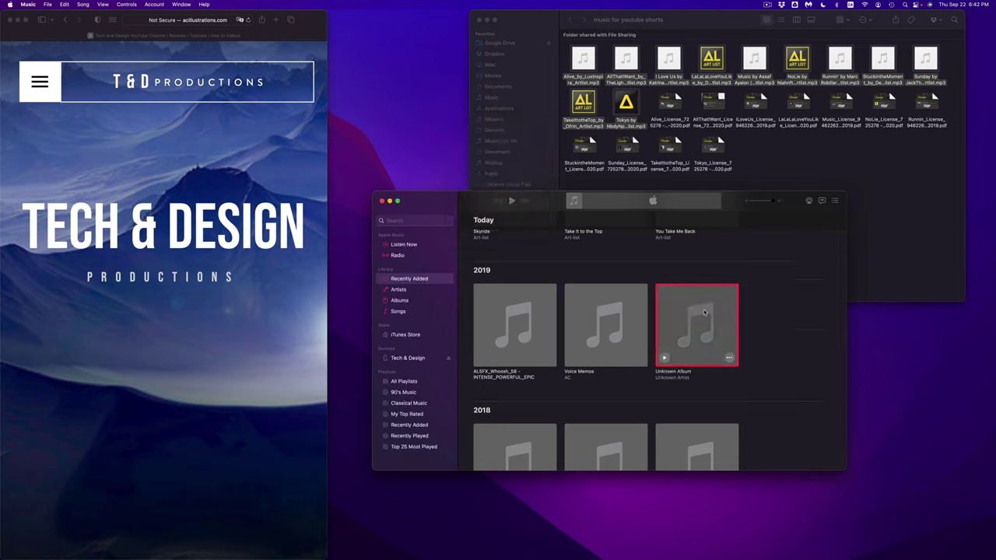
# Delete all remaining albums under 2019, 2018 and 2015 from the music library and move their files to the Trash
pyautogui.scroll(-2, 790, 322)
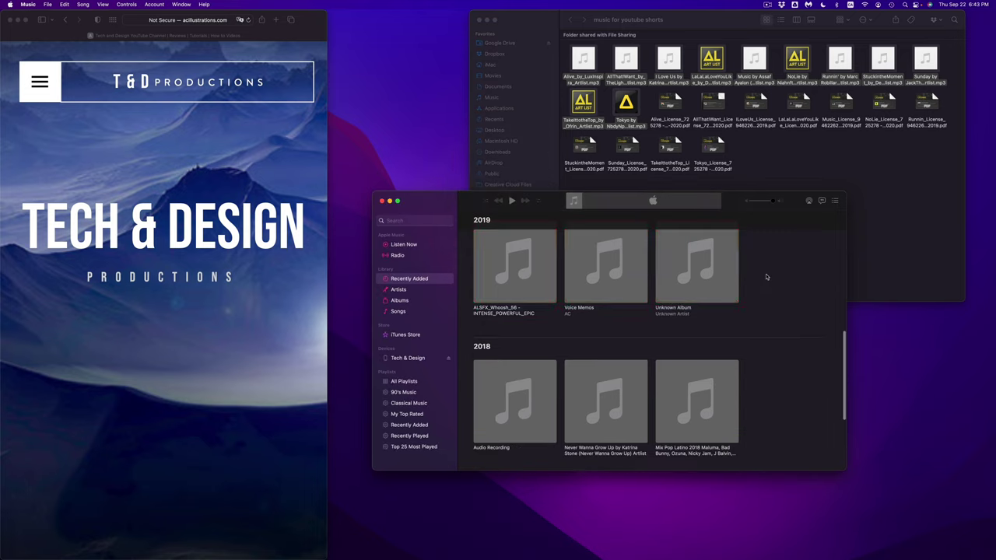
pyautogui.moveTo(768, 273); pyautogui.dragTo(514, 424)
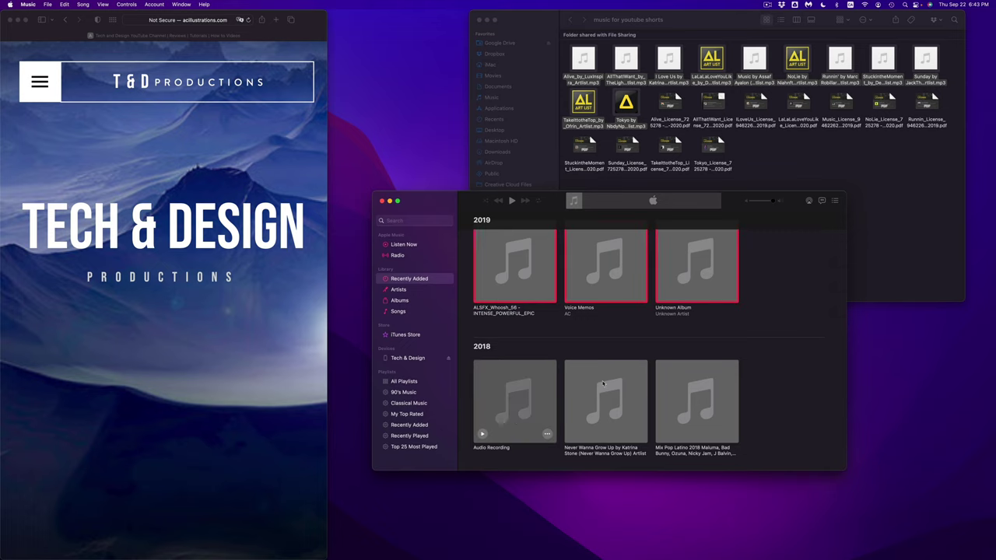
pyautogui.keyDown('super'); pyautogui.click(712, 388); pyautogui.keyUp('super')
pyautogui.keyDown('super'); pyautogui.click(634, 388); pyautogui.keyUp('super')
pyautogui.scroll(-5, 646, 389)
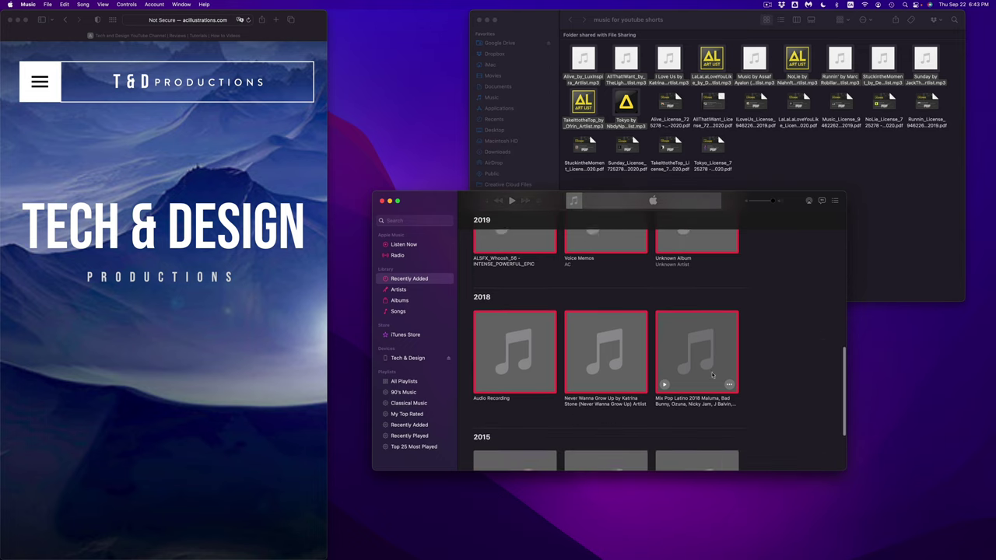
pyautogui.keyDown('shift'); pyautogui.click(695, 391); pyautogui.keyUp('shift')
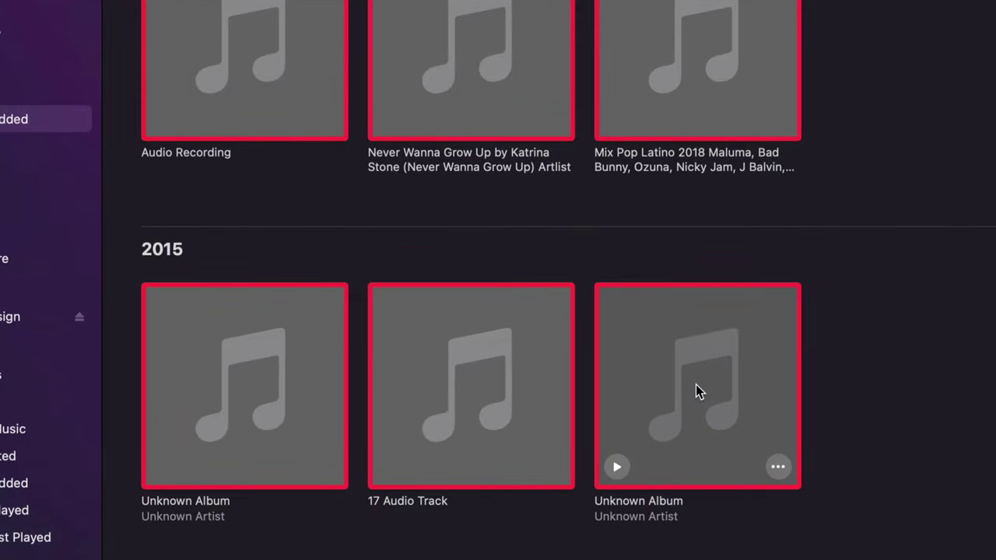
pyautogui.press('Delete')
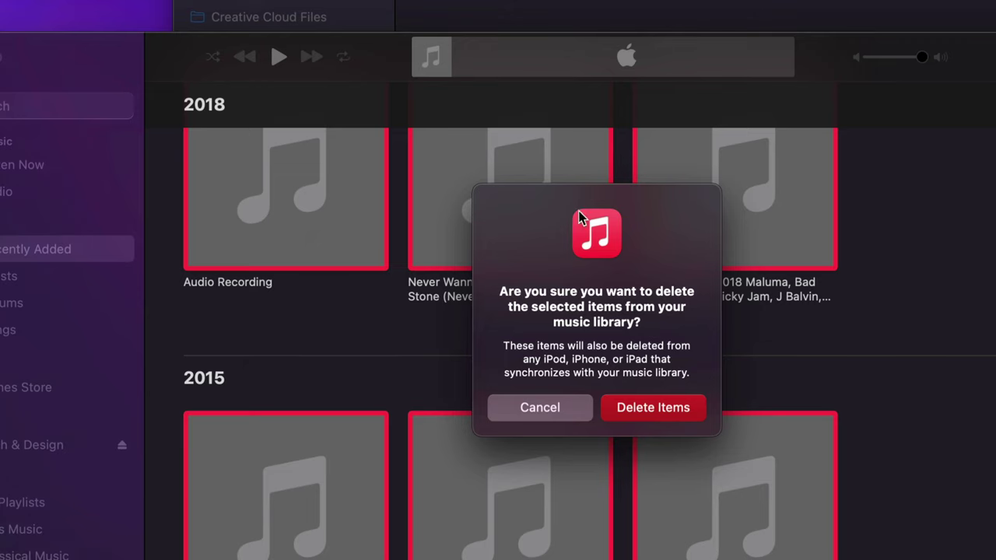
pyautogui.click(651, 408)
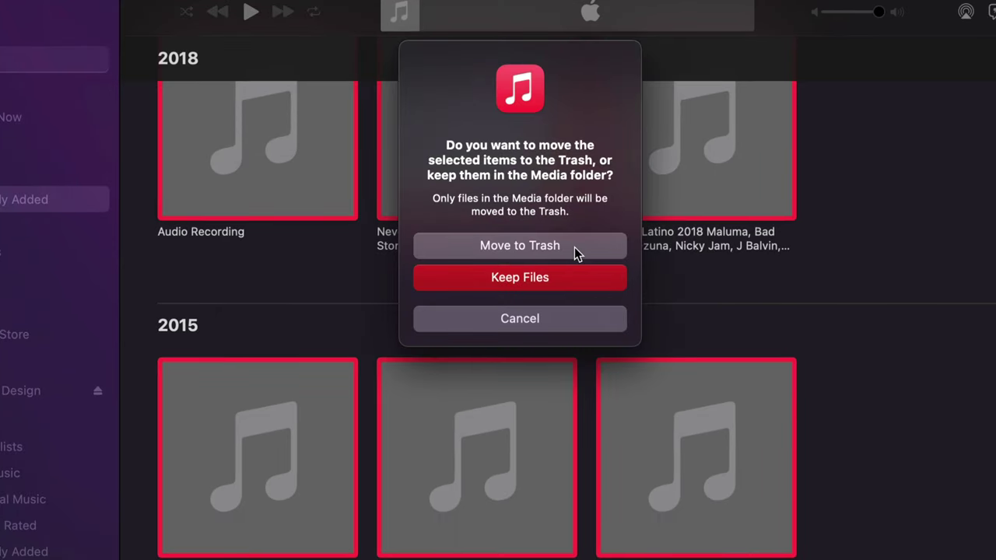
pyautogui.click(519, 251)
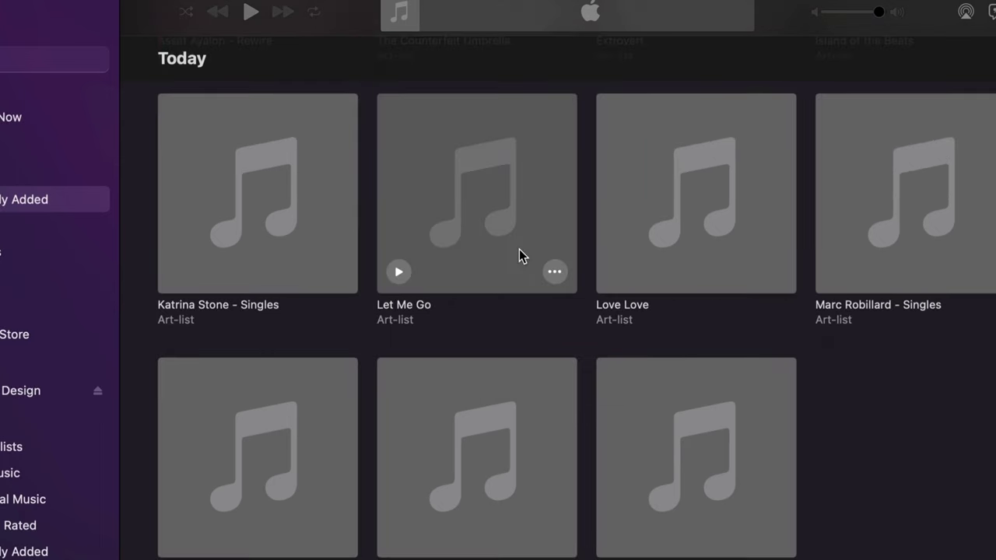
pyautogui.scroll(-1, 749, 395)
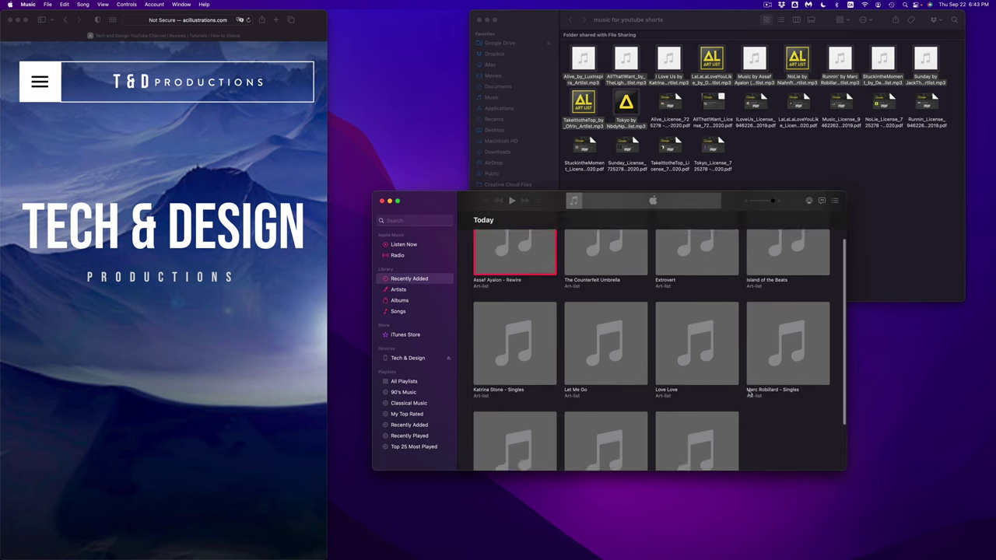
pyautogui.scroll(1, 750, 395)
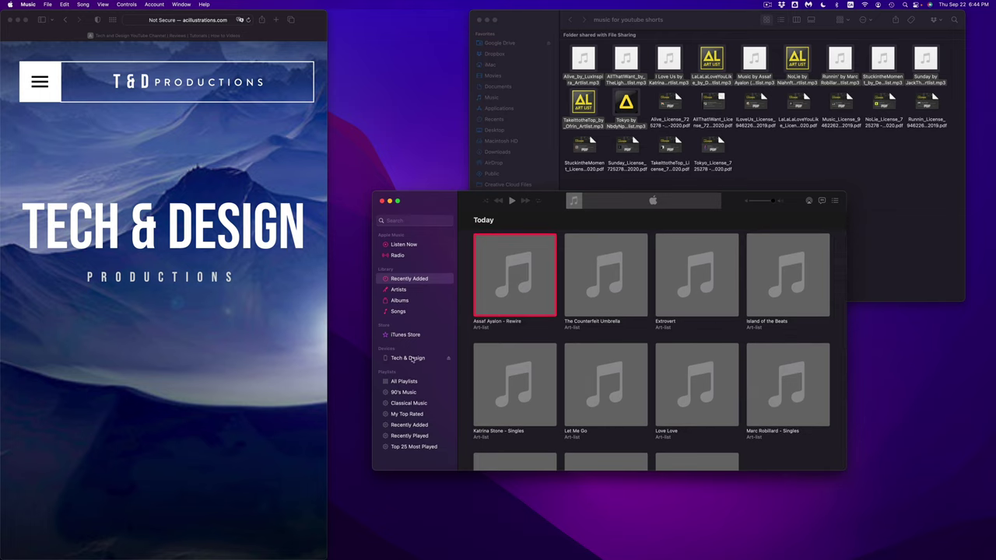
# Open the sync settings of the connected iPhone "Tech & Design"
pyautogui.click(410, 358)
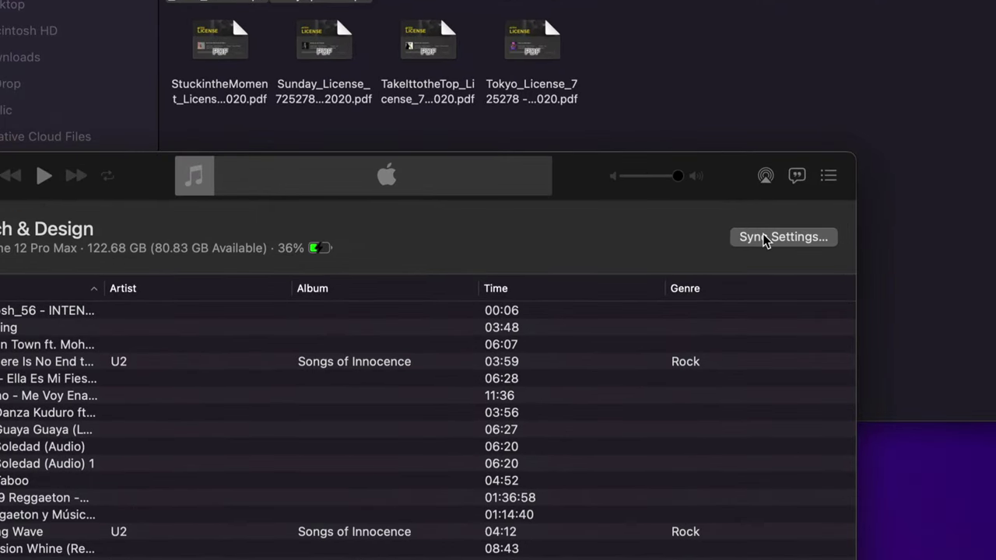
pyautogui.click(763, 238)
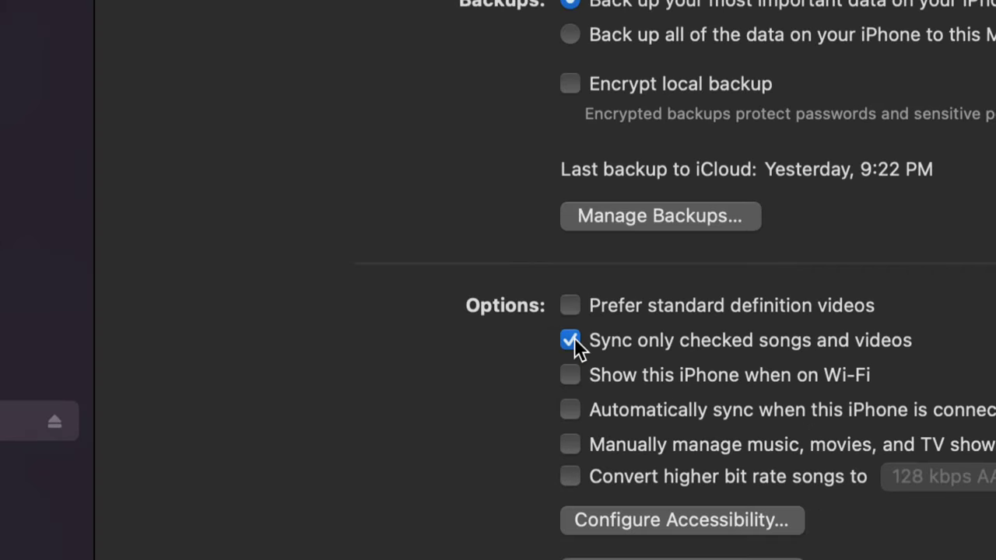
pyautogui.click(573, 342)
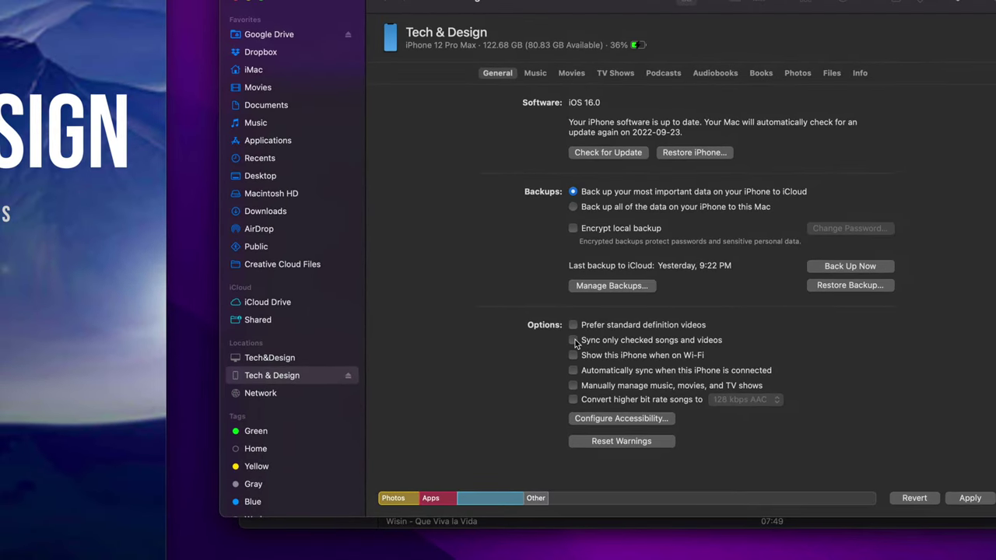
pyautogui.click(573, 342)
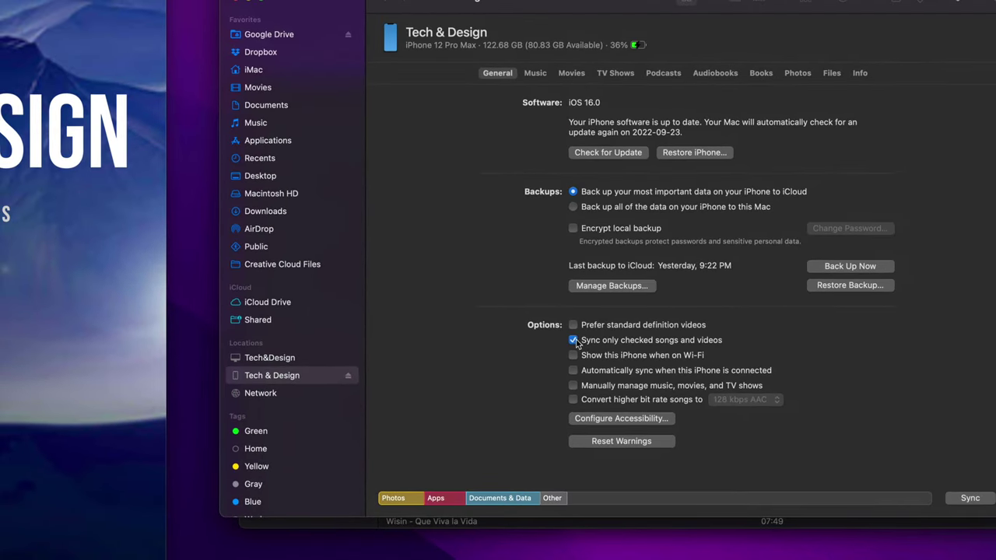
pyautogui.click(575, 342)
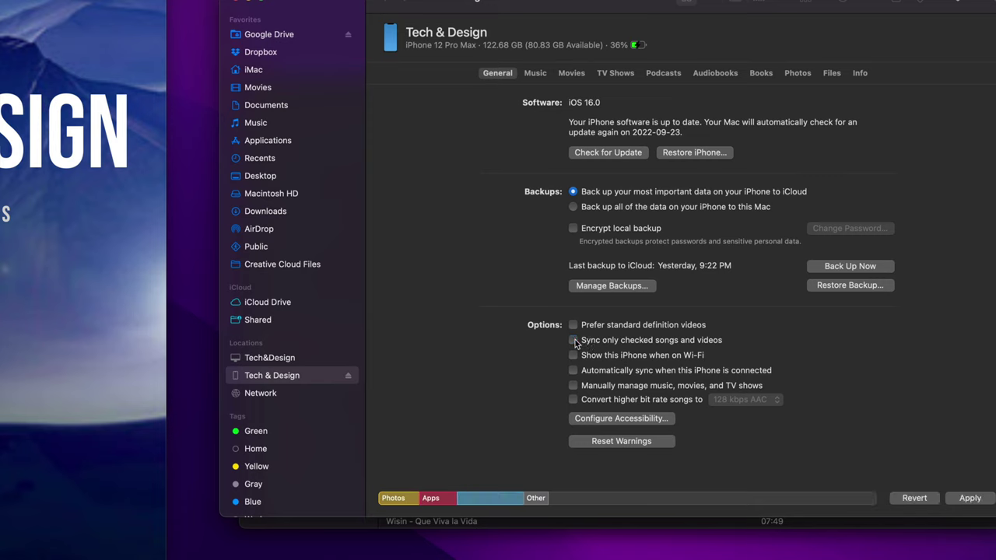
pyautogui.click(574, 342)
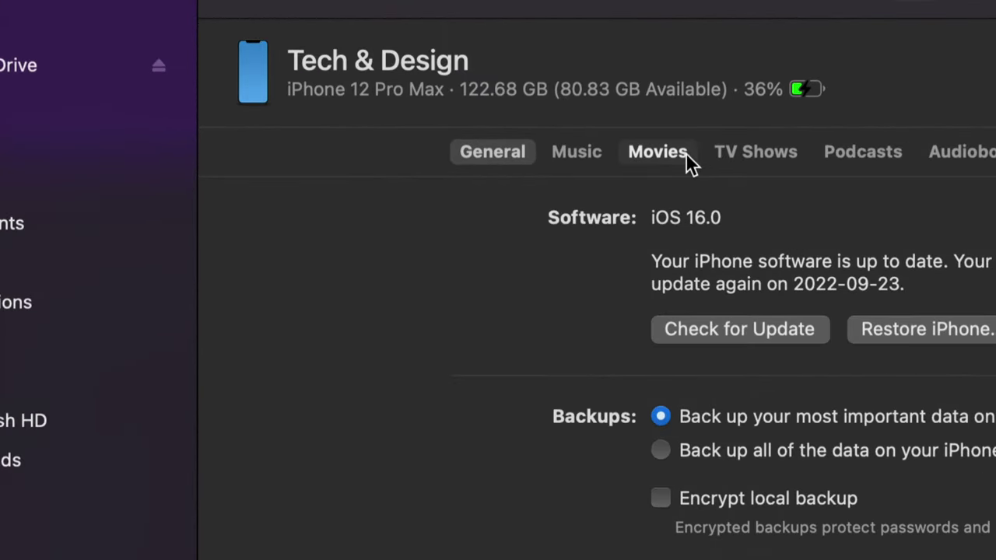
# Set music syncing to selected artists, albums, genres and playlists, without videos and with the Art-list artist deselected
pyautogui.click(583, 153)
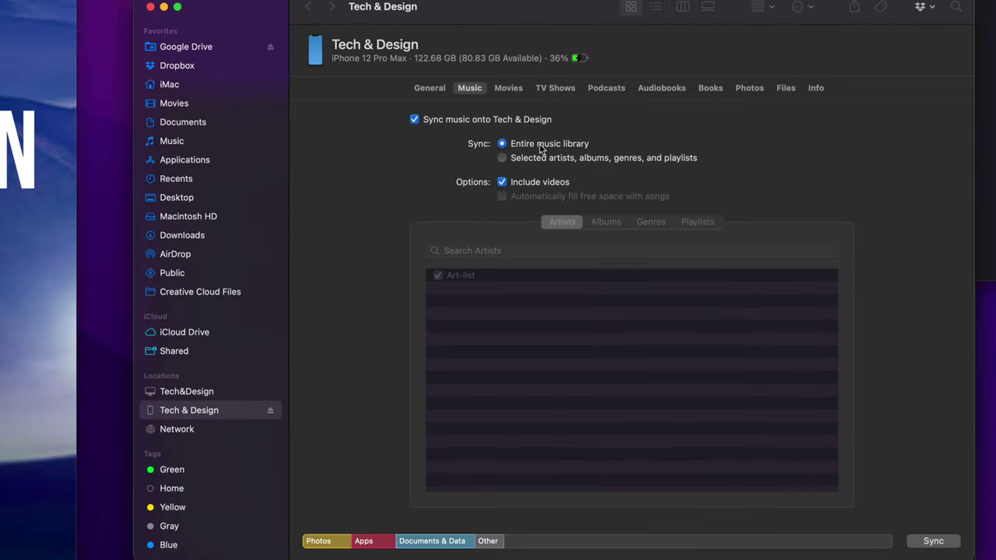
pyautogui.click(502, 158)
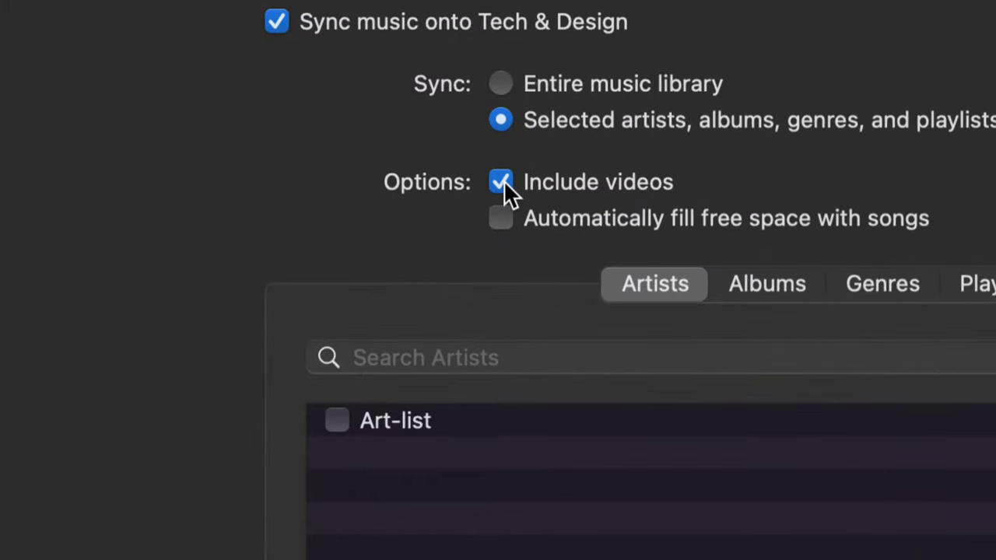
pyautogui.click(503, 182)
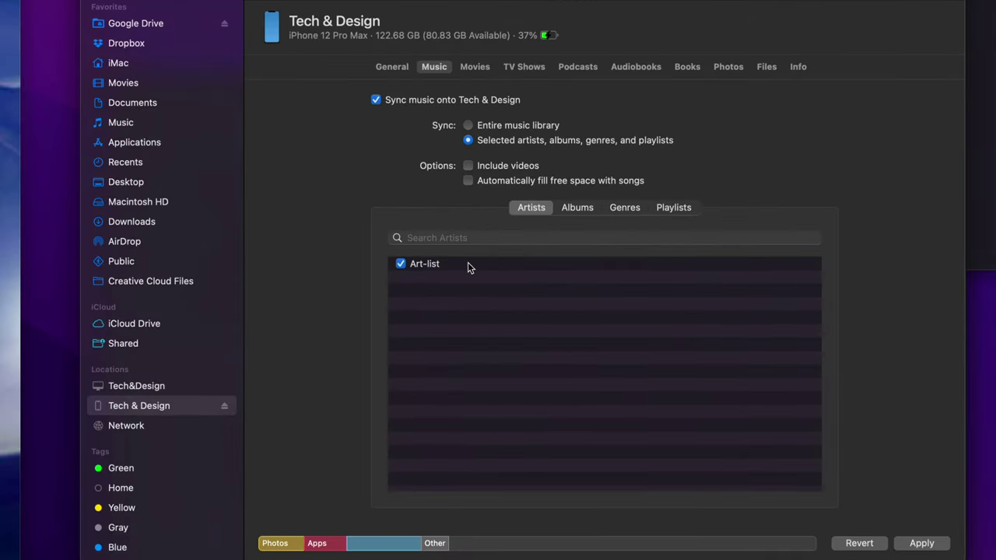
pyautogui.click(399, 264)
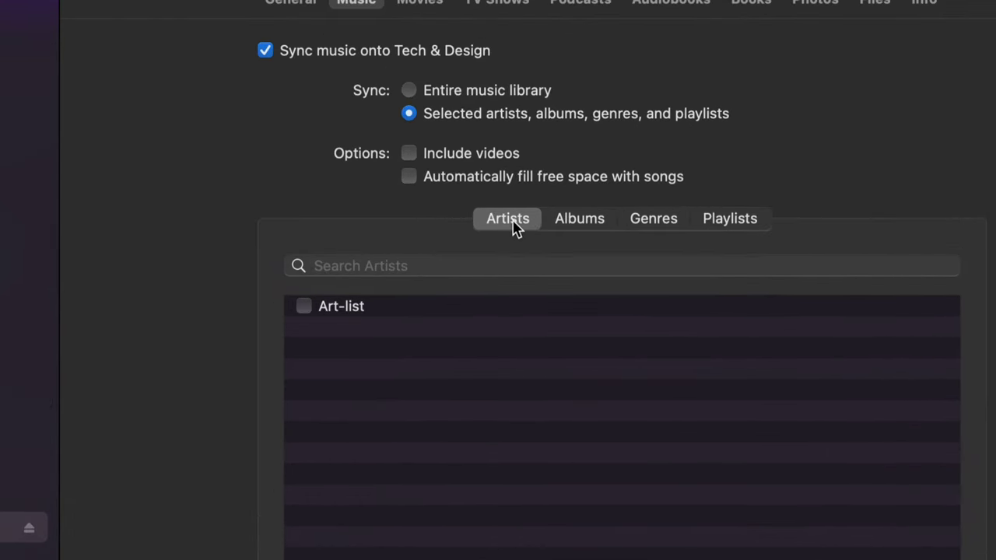
# Select all eleven albums for syncing and apply the sync to the iPhone, accepting the warning about the Music app
pyautogui.click(585, 209)
pyautogui.click(657, 224)
pyautogui.click(716, 225)
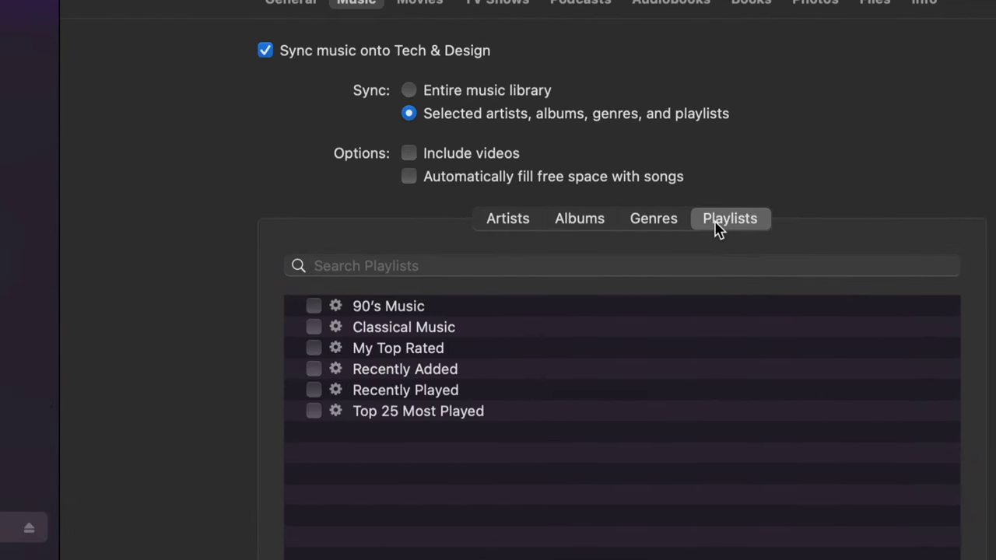
pyautogui.click(589, 222)
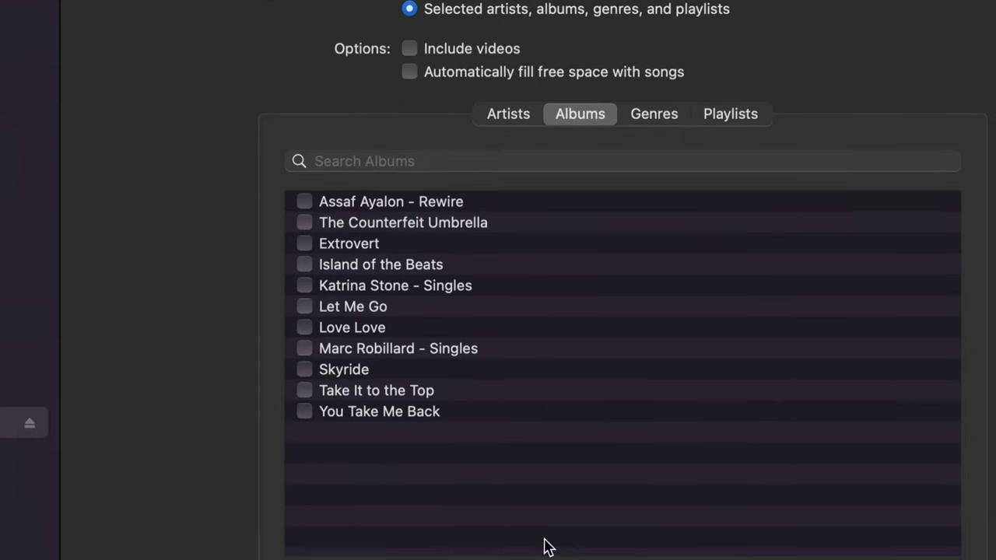
pyautogui.click(304, 412)
pyautogui.click(304, 391)
pyautogui.click(305, 370)
pyautogui.click(304, 349)
pyautogui.click(304, 327)
pyautogui.moveTo(304, 307); pyautogui.dragTo(307, 200)
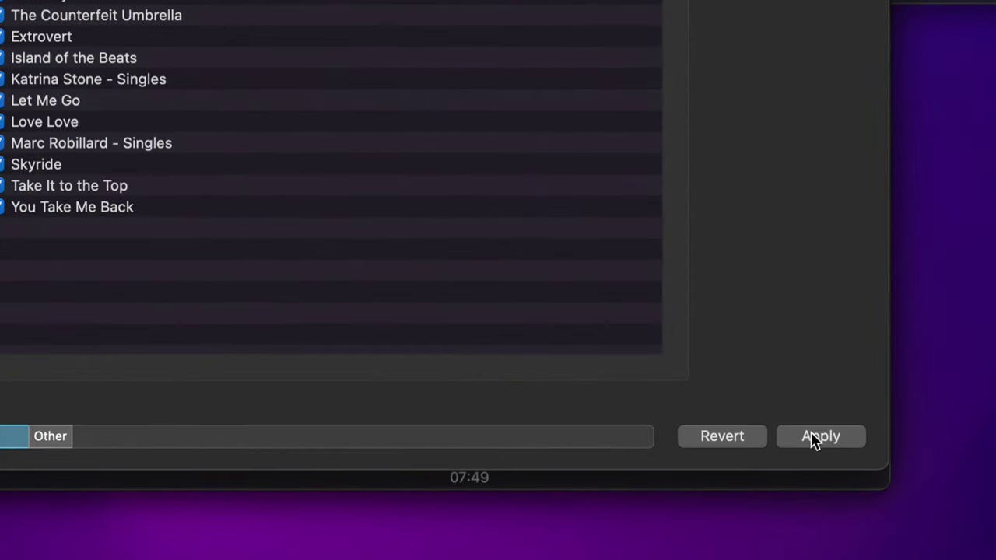
pyautogui.click(818, 437)
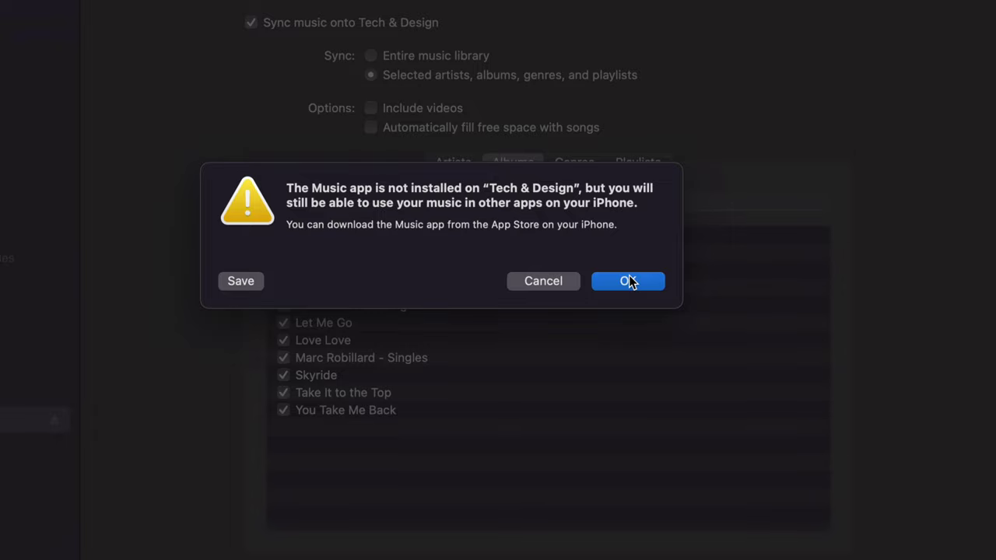
pyautogui.click(628, 281)
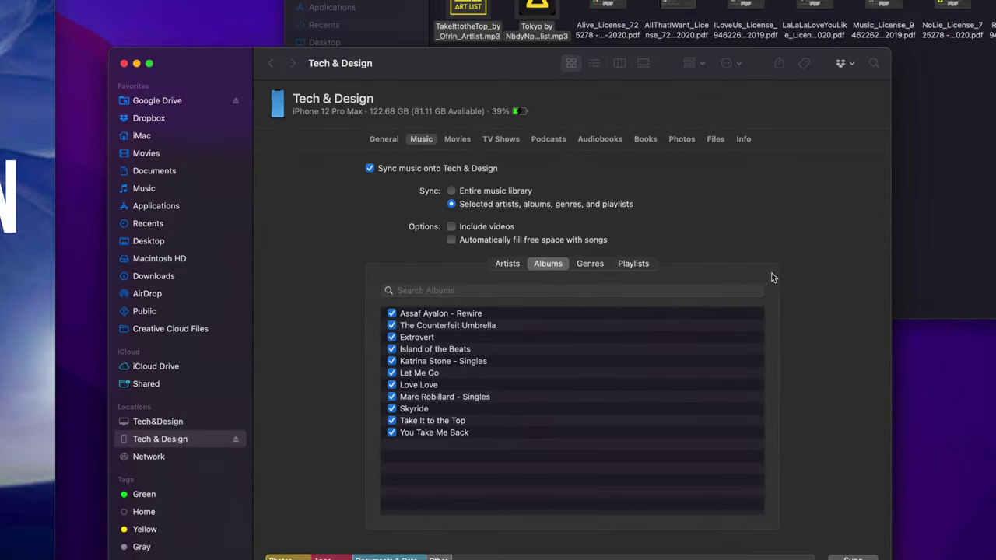